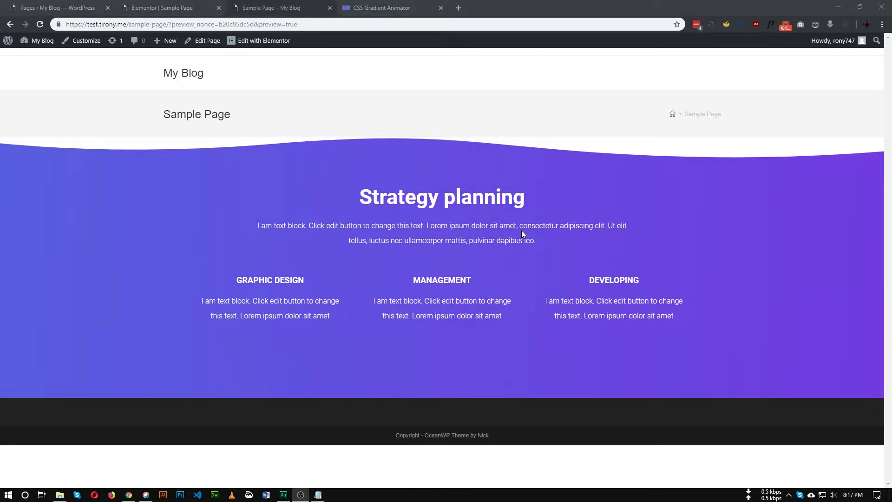
- Delete the gradient Strategy planning section and insert the black company-intro block from the Library
left_click(280, 3)
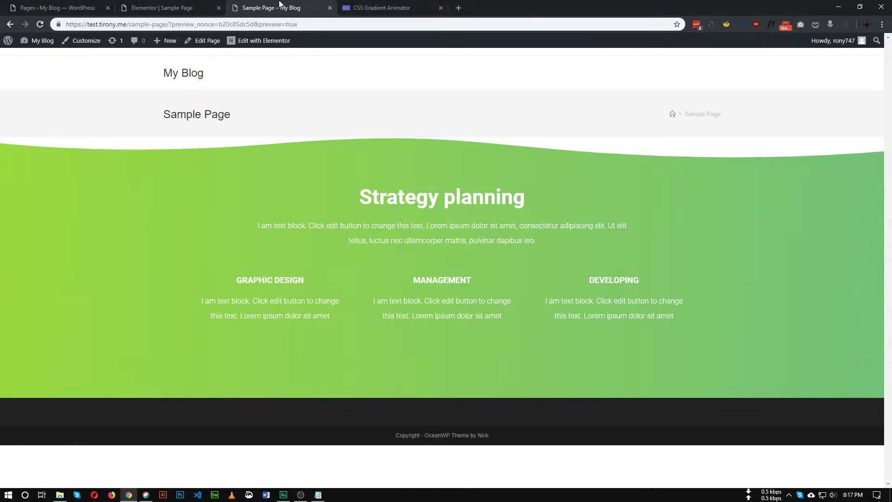
left_click(192, 8)
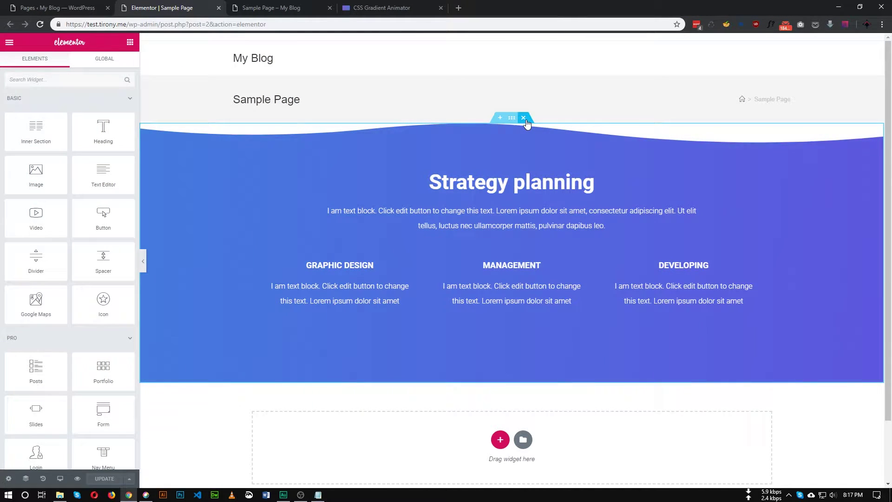
left_click(527, 122)
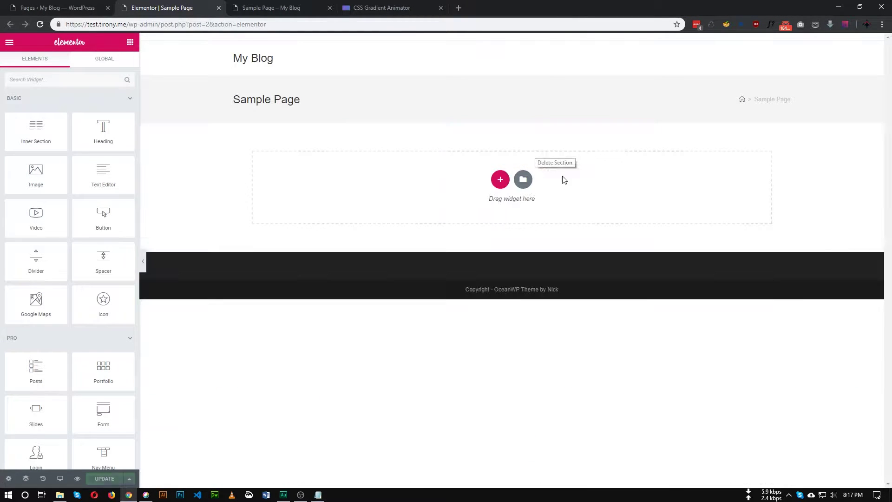
left_click(522, 180)
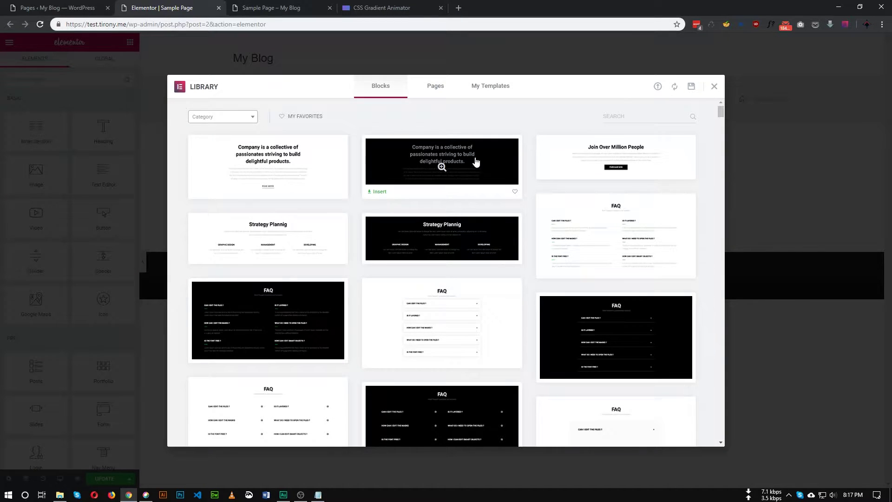
left_click(381, 197)
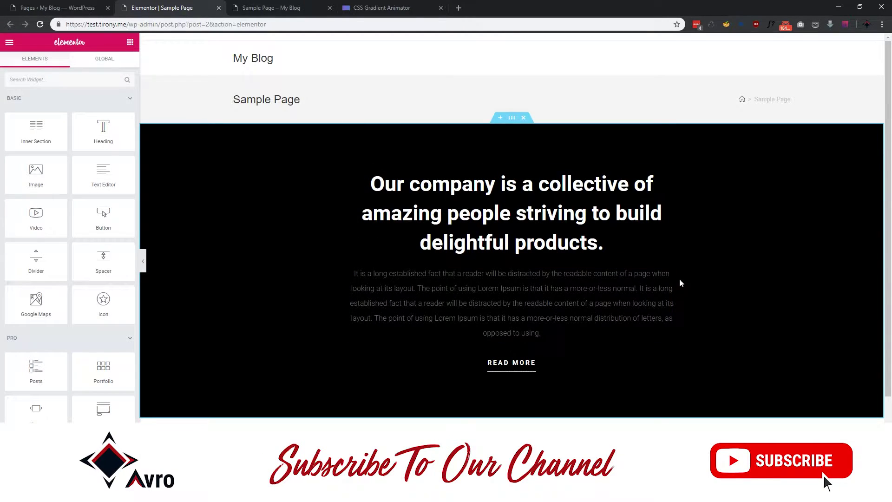
- Make the block's paragraph text white (#ffffff) and update the page
left_click(670, 278)
left_click(75, 71)
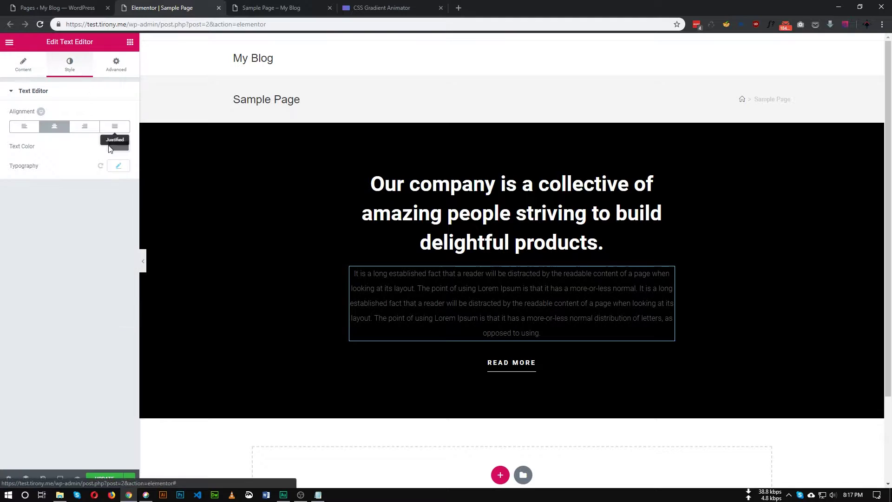
left_click(119, 144)
left_click(94, 257)
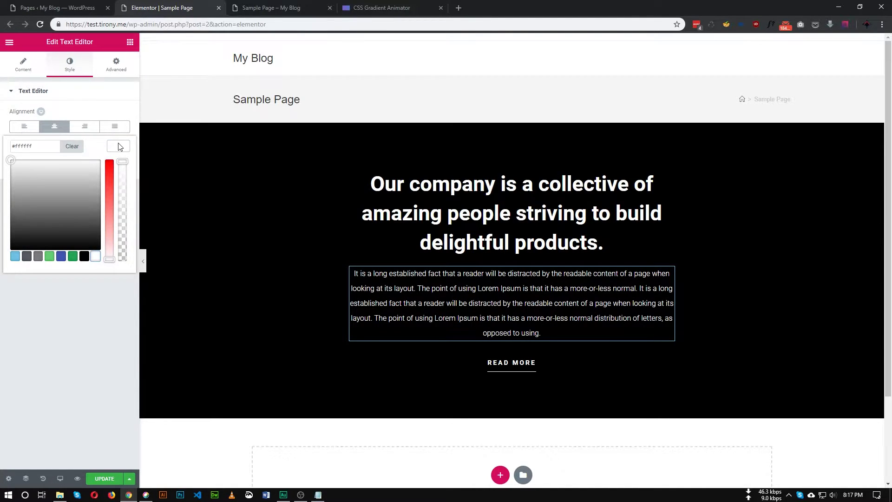
left_click(116, 297)
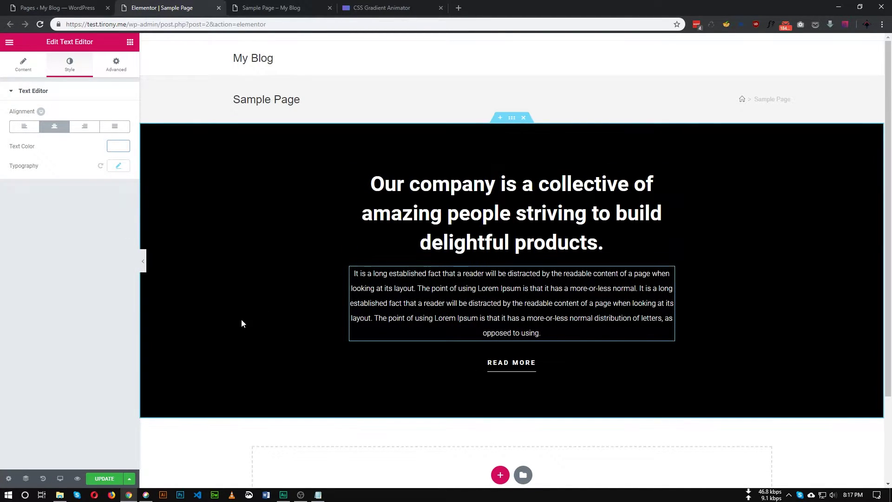
left_click(105, 479)
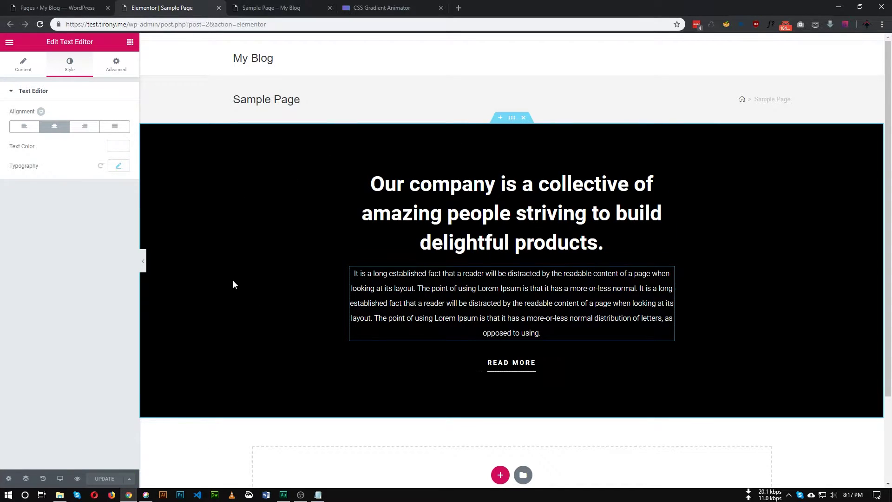
- Give the black section the CSS class gradient_bg and copy the class name
left_click(512, 118)
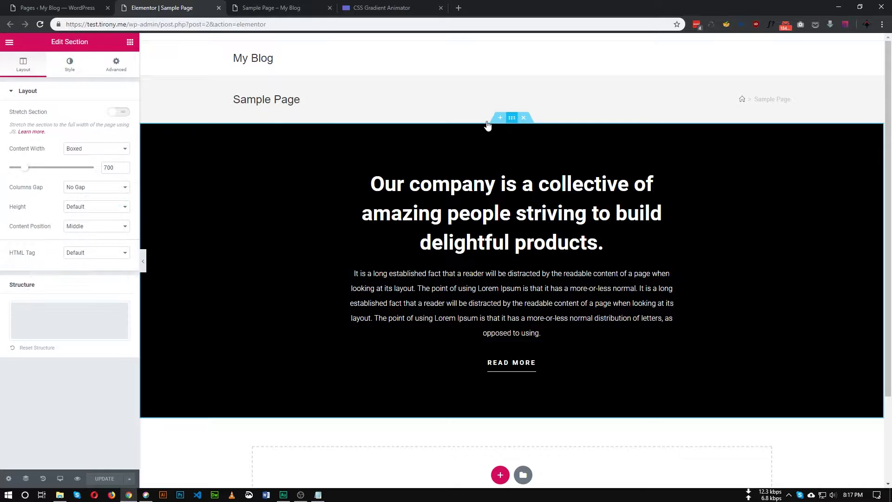
left_click(116, 65)
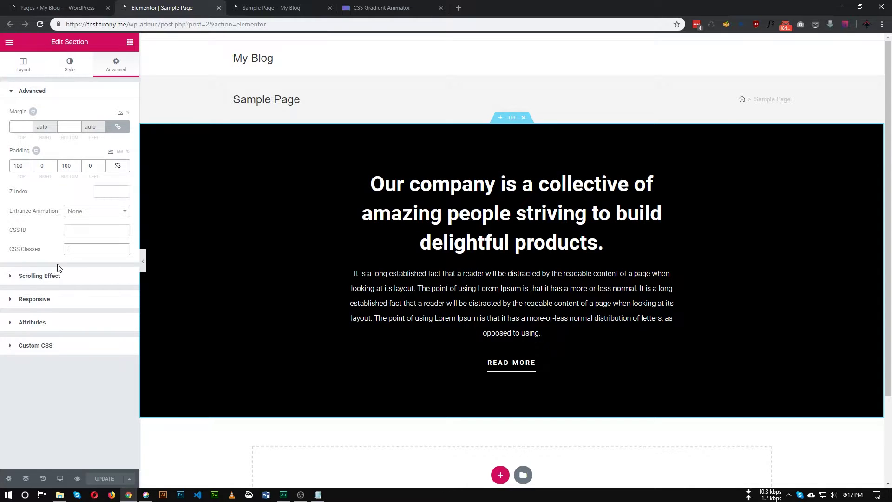
type("gradient_bg")
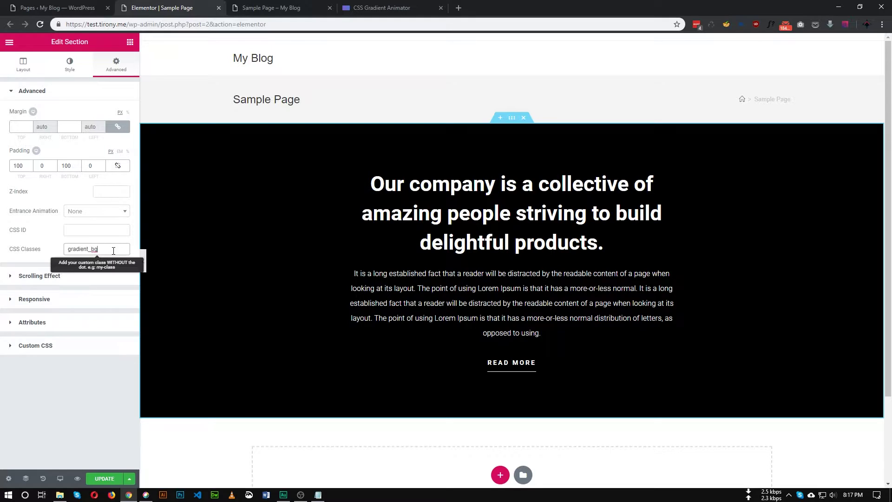
left_click_drag(97, 249, 47, 244)
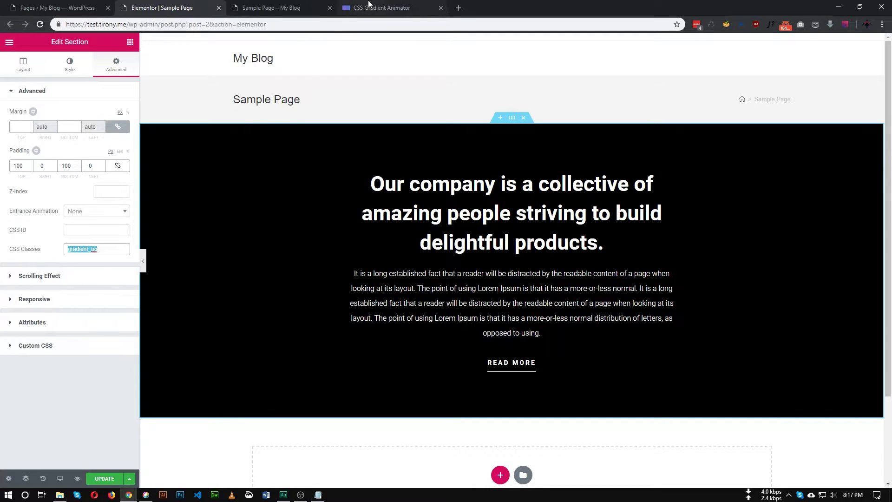
left_click(381, 8)
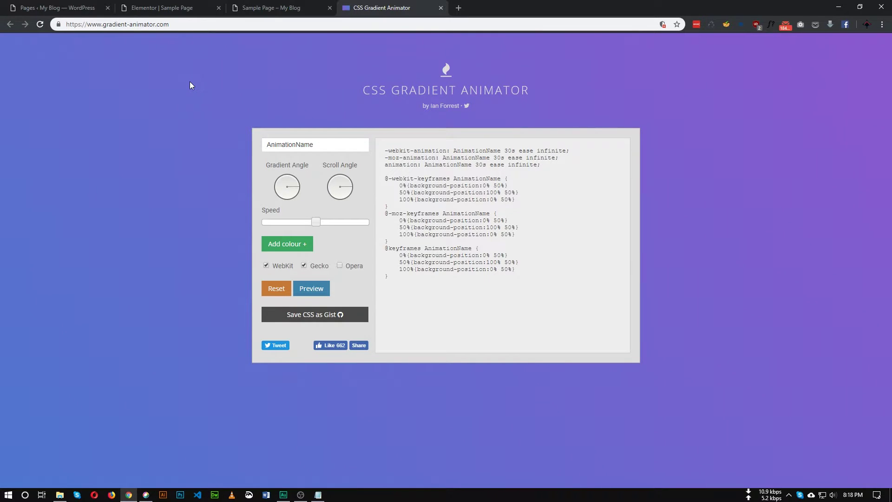
- Replace the default animation name with myGradient in the AnimationName field
left_click(64, 23)
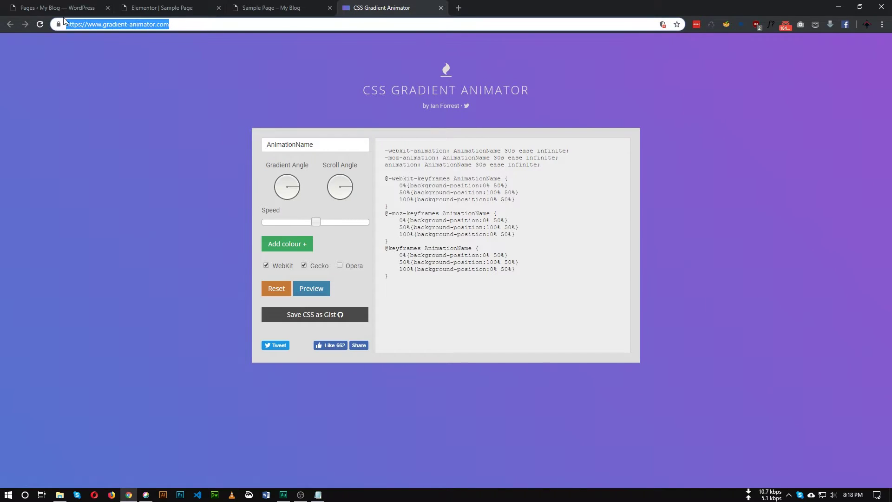
left_click(126, 135)
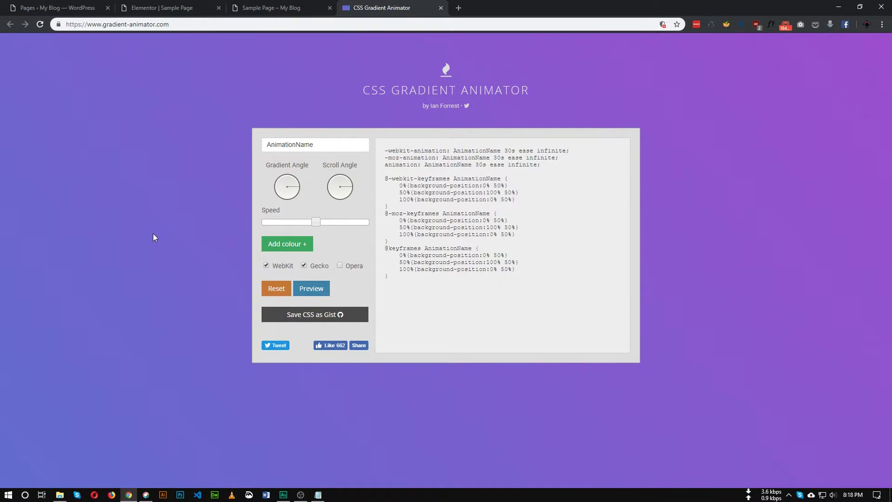
double_click(301, 142)
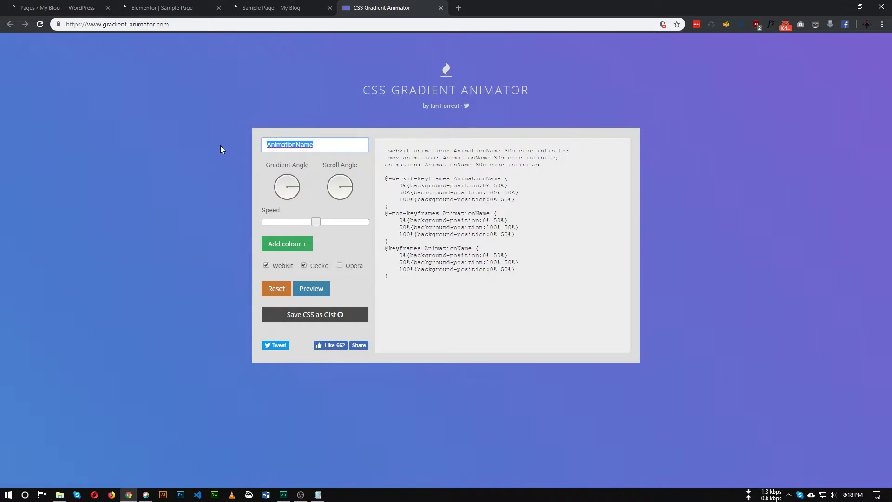
type("my")
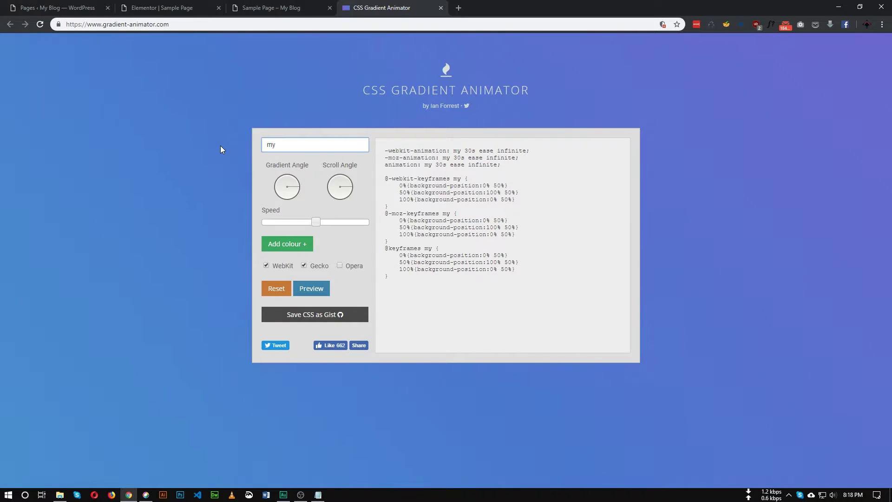
type("Gradient")
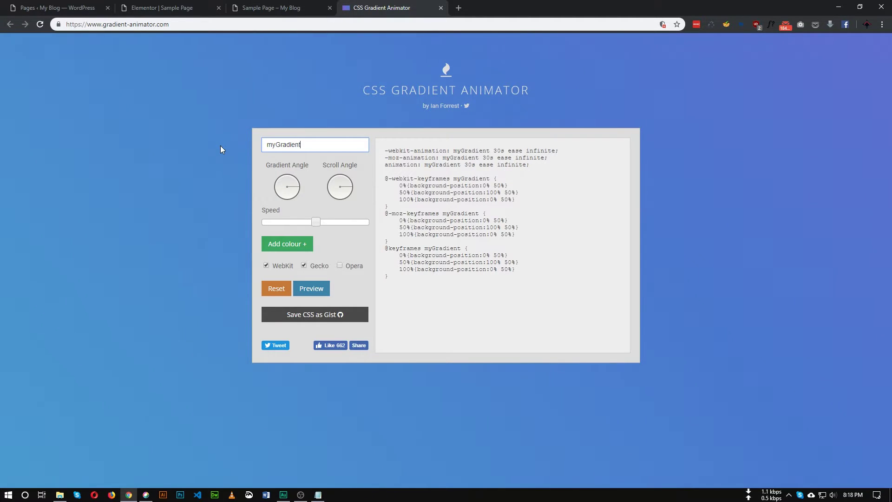
key("shift+Left")
key("shift+Left")
key("shift+Left")
key("shift+Left")
key("shift+Left")
key("shift+Left")
key("shift+Left")
key("shift+Left")
- Include Opera-prefixed code and add violet #5a23e3 as the first gradient colour
left_click(344, 266)
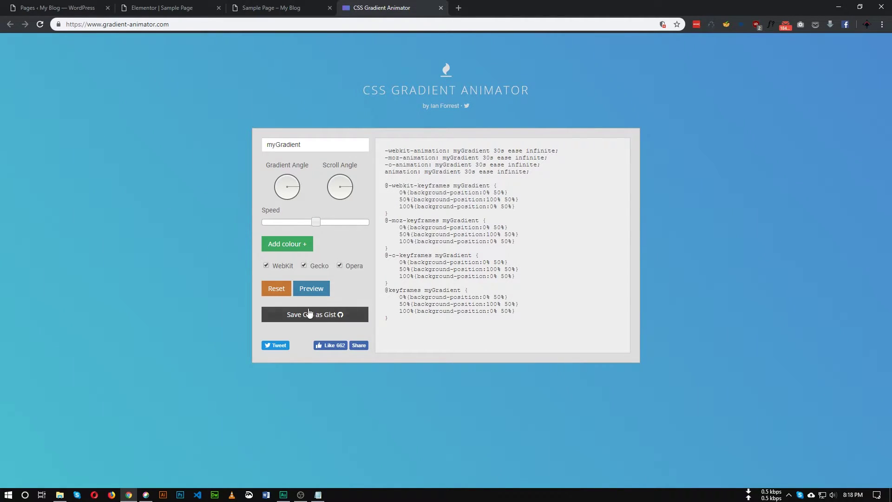
left_click(286, 244)
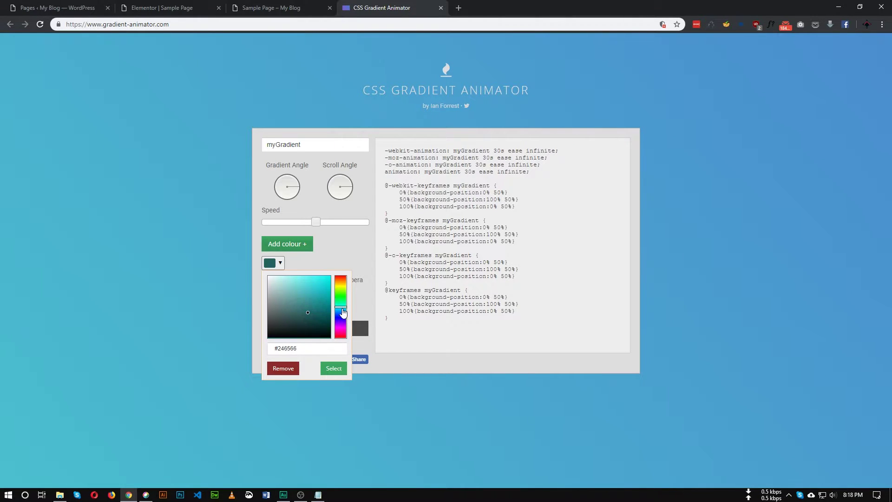
left_click_drag(342, 314, 342, 319)
left_click_drag(300, 348, 272, 349)
type("#5a23e3")
left_click(334, 368)
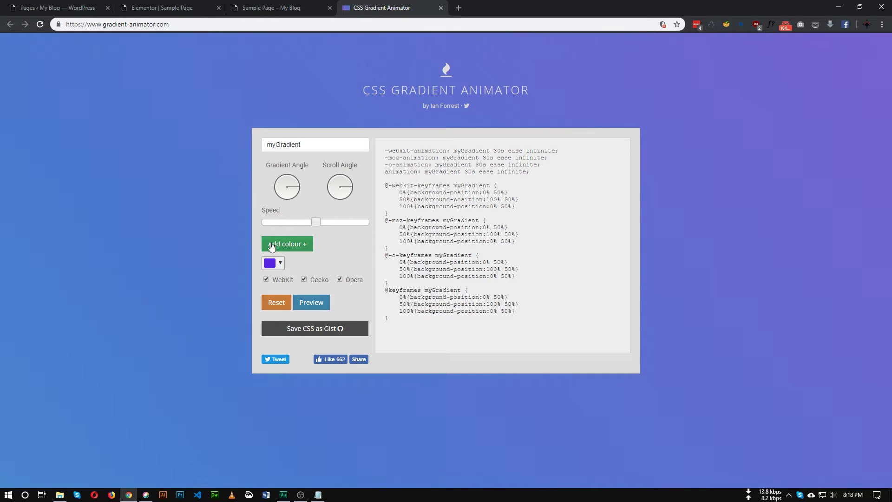
- Add magenta #f909f0 as the second gradient colour
left_click(292, 244)
left_click_drag(364, 320, 365, 328)
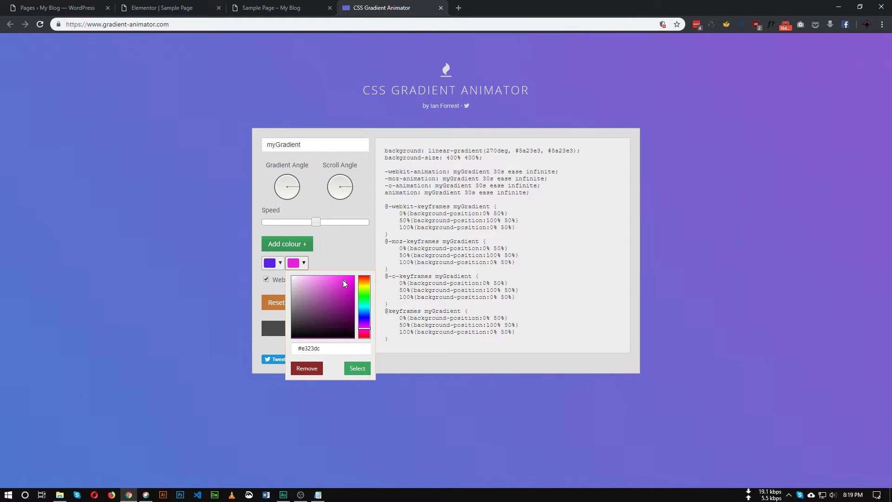
left_click_drag(343, 282, 351, 277)
left_click(353, 368)
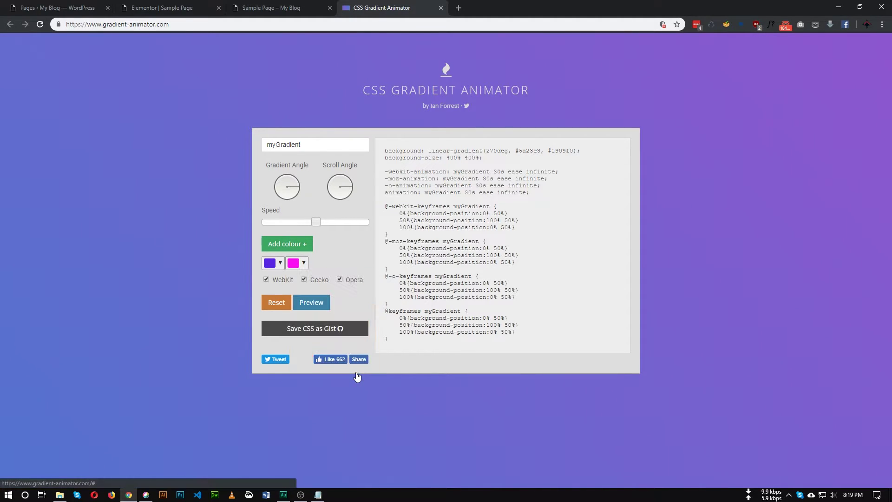
- Add yellow #f9e909 as the third gradient colour
left_click(301, 247)
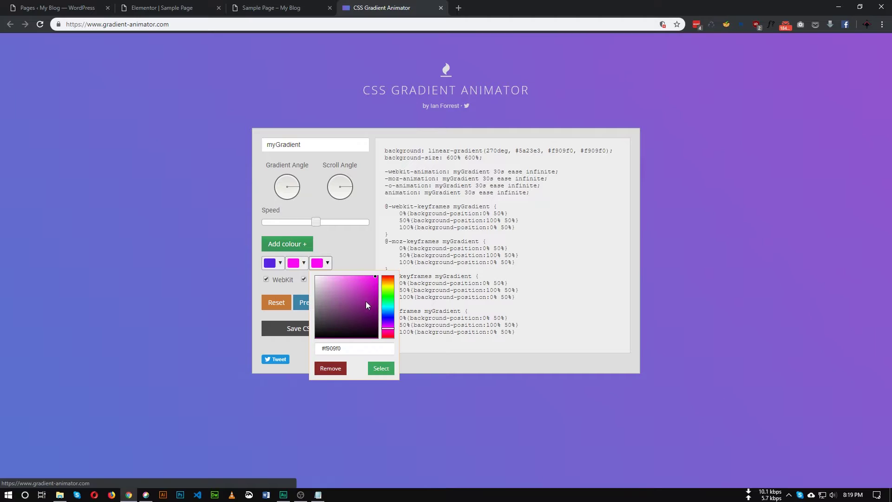
left_click_drag(386, 293, 389, 317)
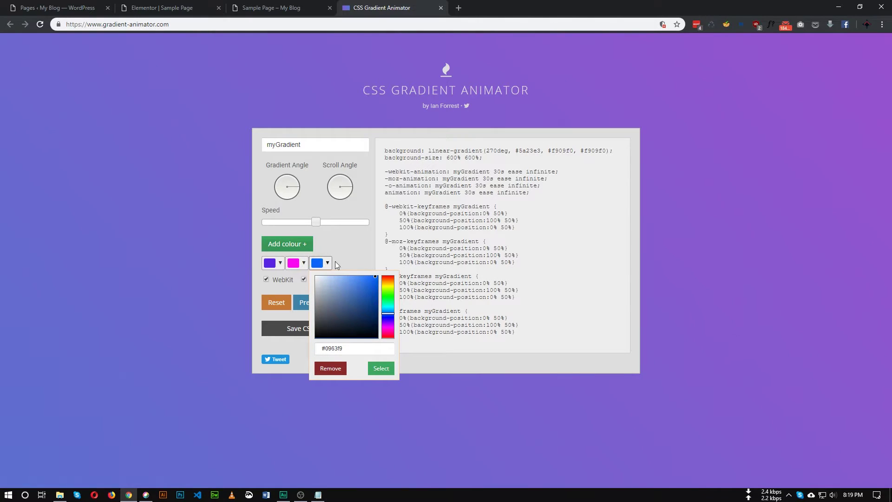
left_click(336, 253)
left_click(330, 264)
left_click(392, 286)
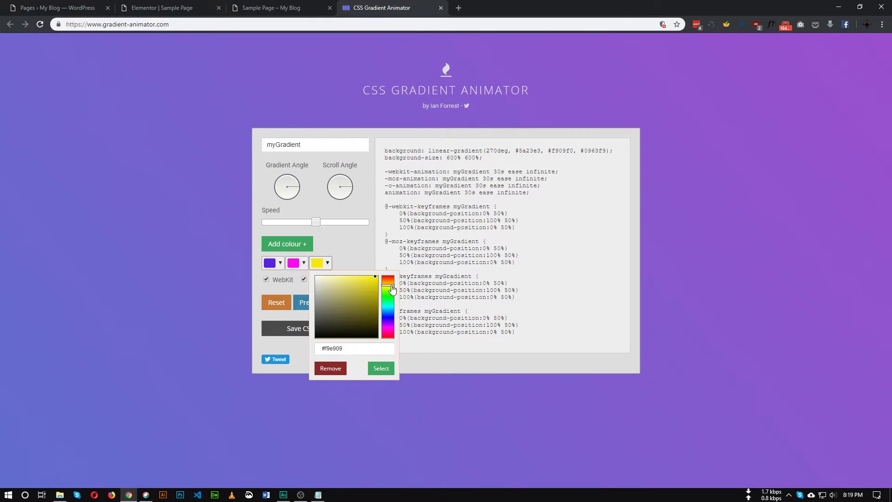
left_click(380, 368)
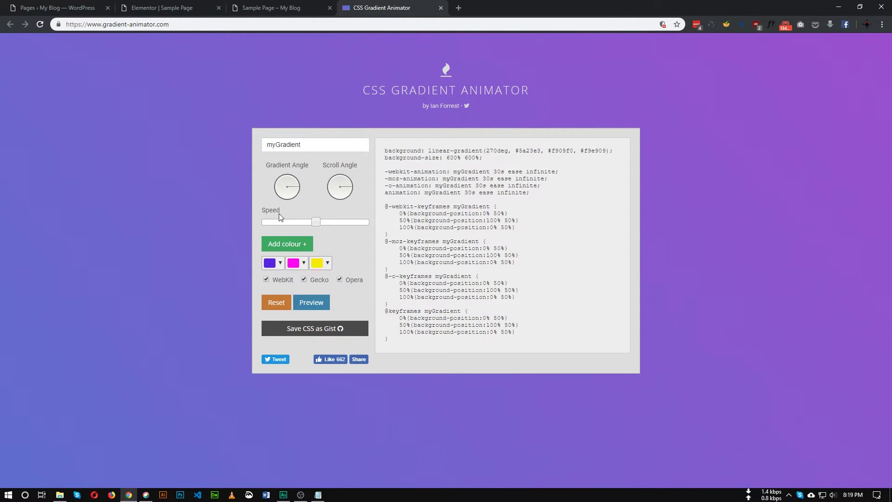
- Preview the gradient, then shorten the animation duration and preview the faster animation
left_click(319, 304)
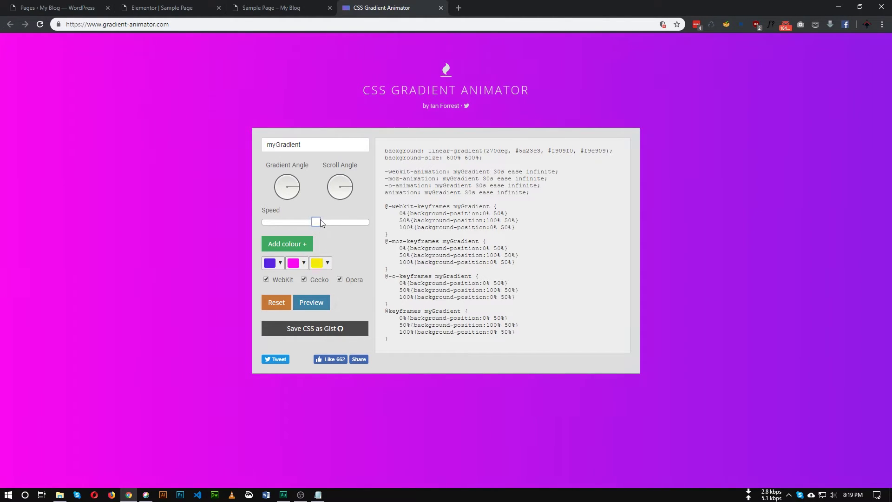
left_click_drag(319, 222, 356, 225)
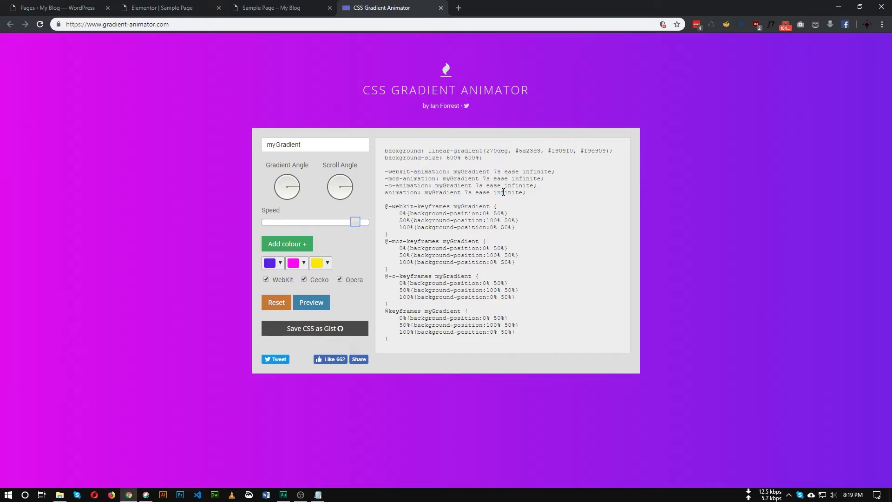
left_click_drag(361, 225, 357, 223)
left_click(360, 220)
left_click(320, 305)
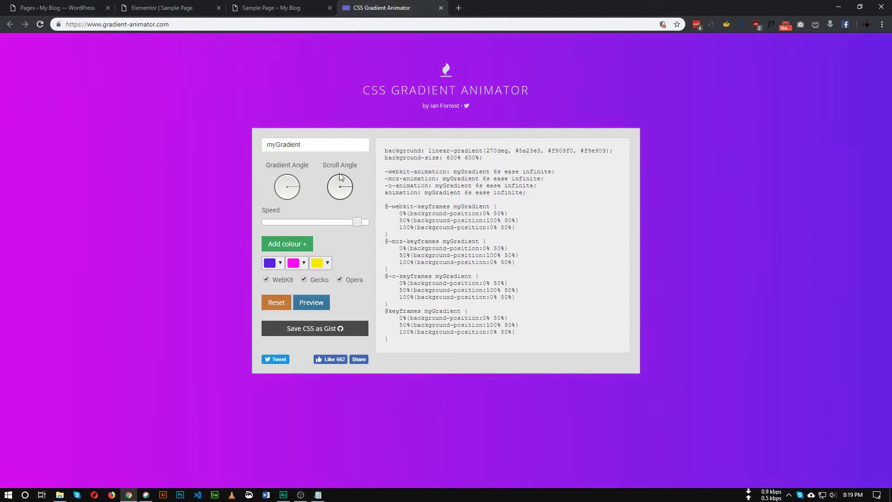
- Turn the gradient angle to 203deg and change the scroll direction, previewing each change
left_click_drag(291, 180, 295, 176)
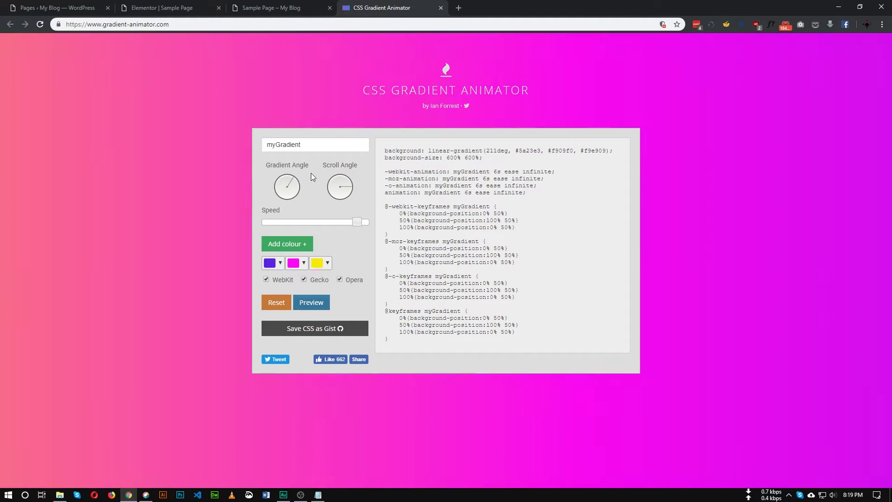
left_click(293, 179)
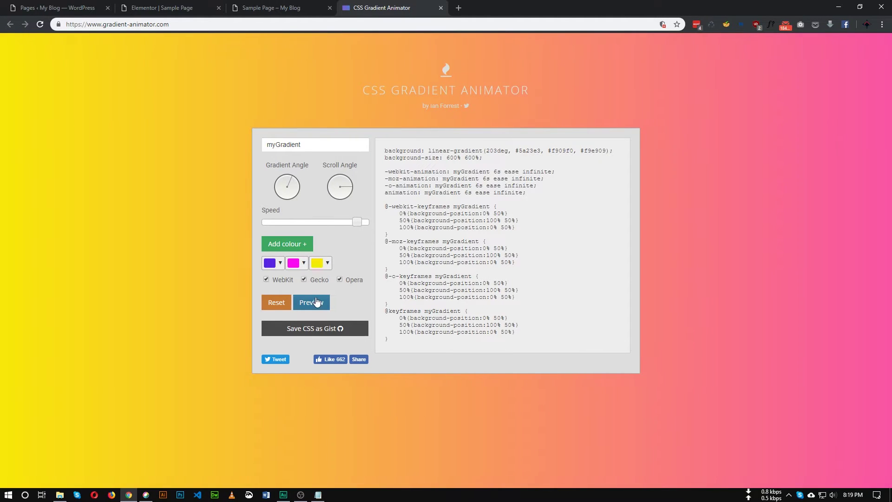
left_click(310, 302)
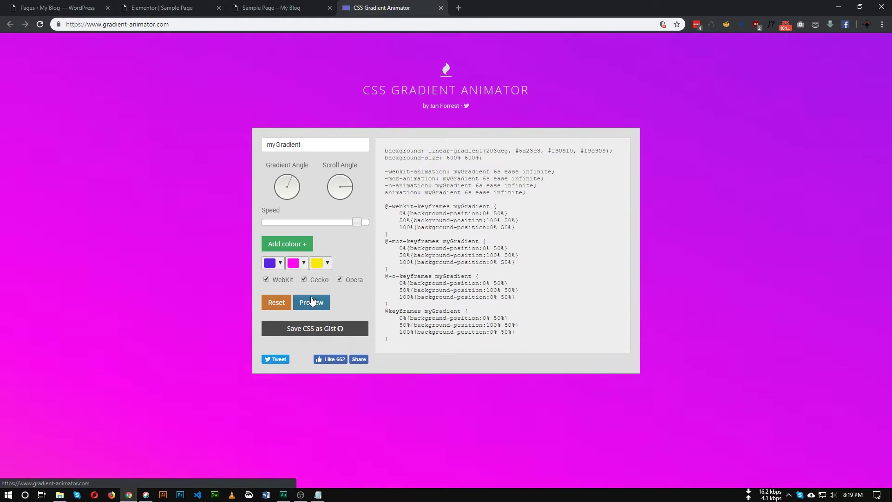
left_click(342, 178)
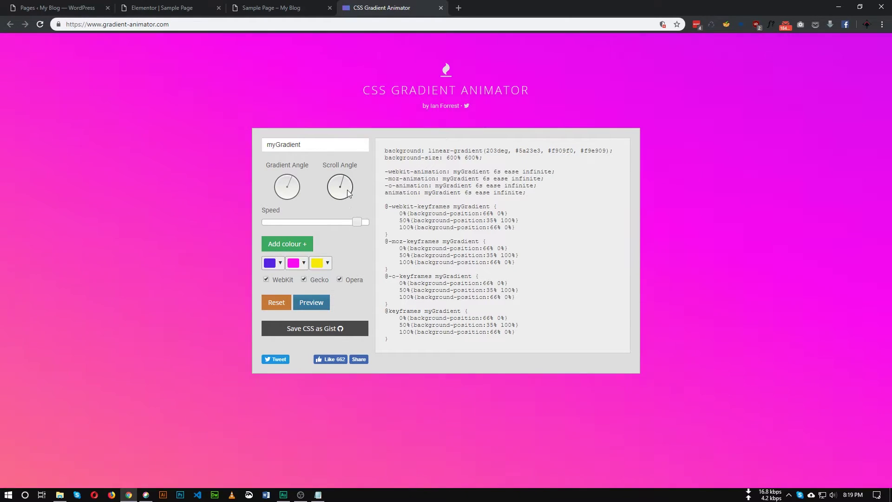
left_click(312, 302)
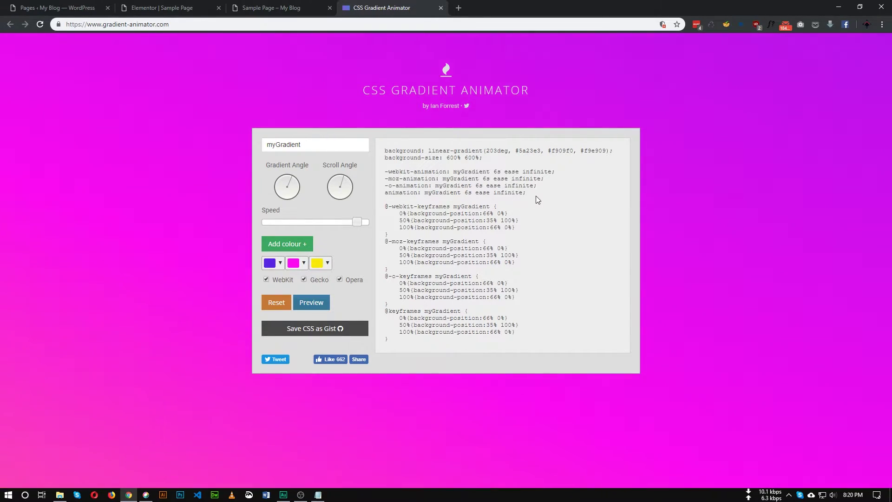
- Copy the background and animation lines of the generated CSS for use in Elementor
left_click_drag(532, 193, 384, 148)
left_click_drag(384, 207, 389, 210)
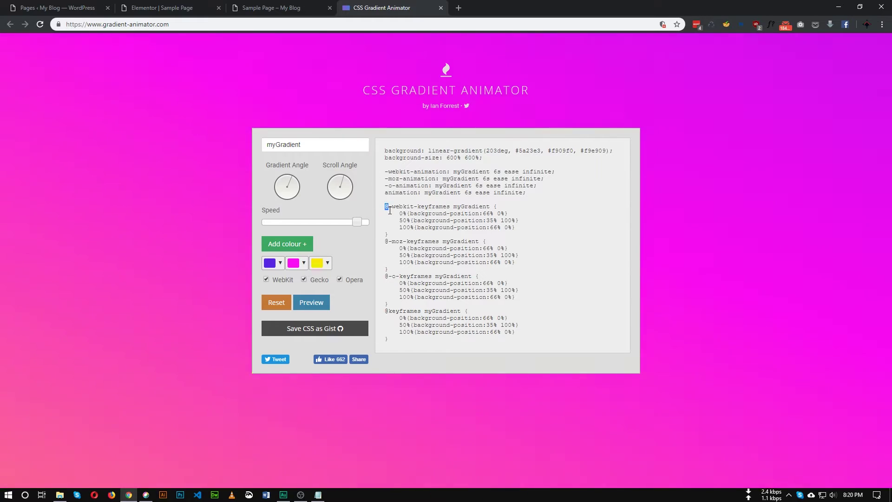
left_click_drag(535, 194, 383, 149)
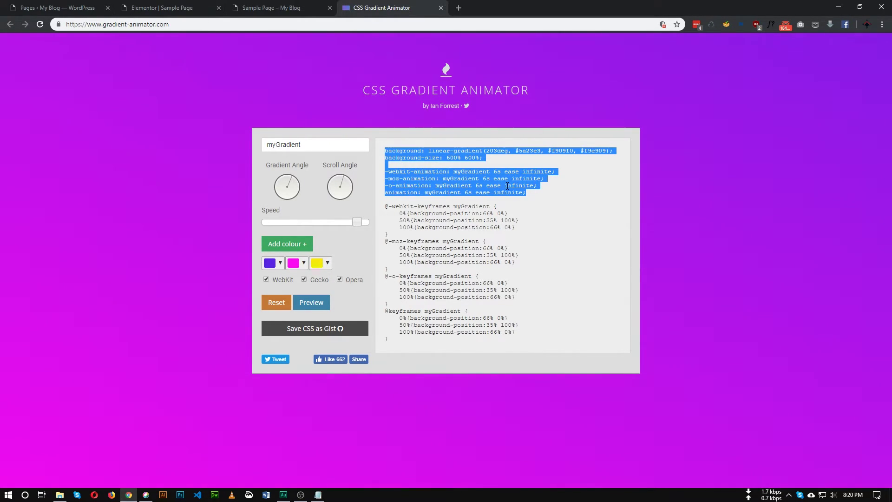
left_click_drag(547, 194, 384, 148)
key("ctrl+c")
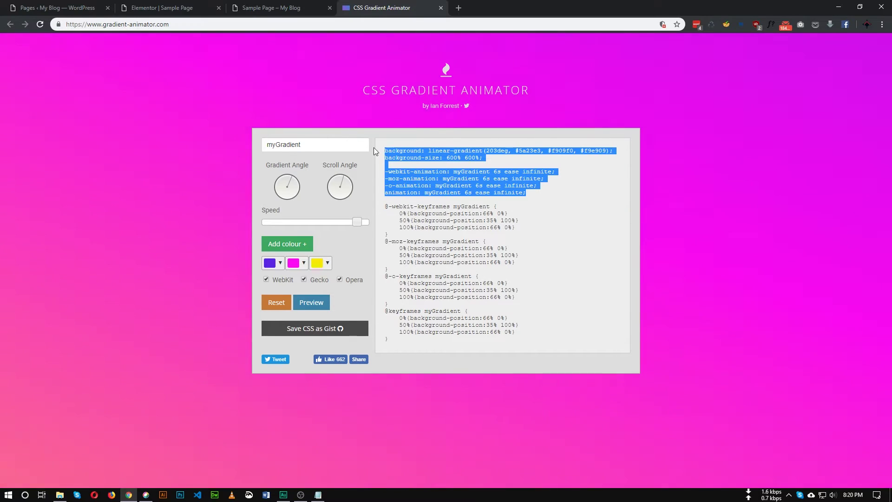
left_click(185, 6)
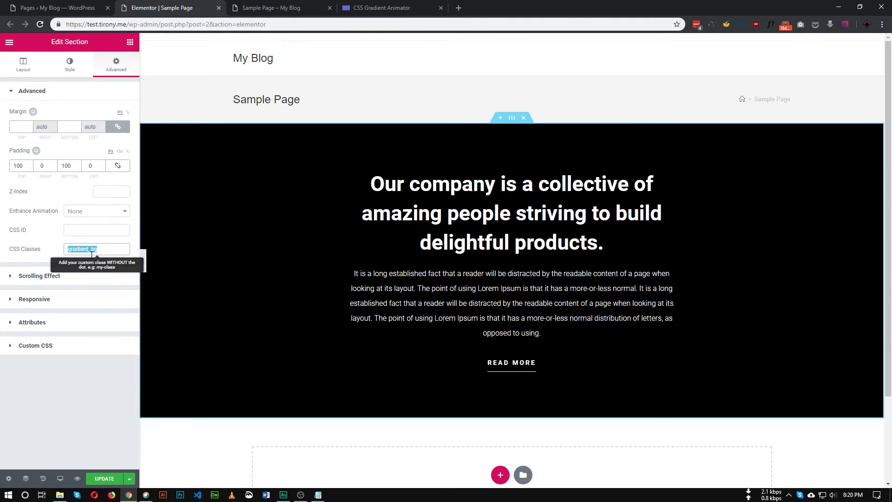
- Write a .gradient_bg rule in the section's Custom CSS containing the pasted gradient background and animation lines
left_click(61, 349)
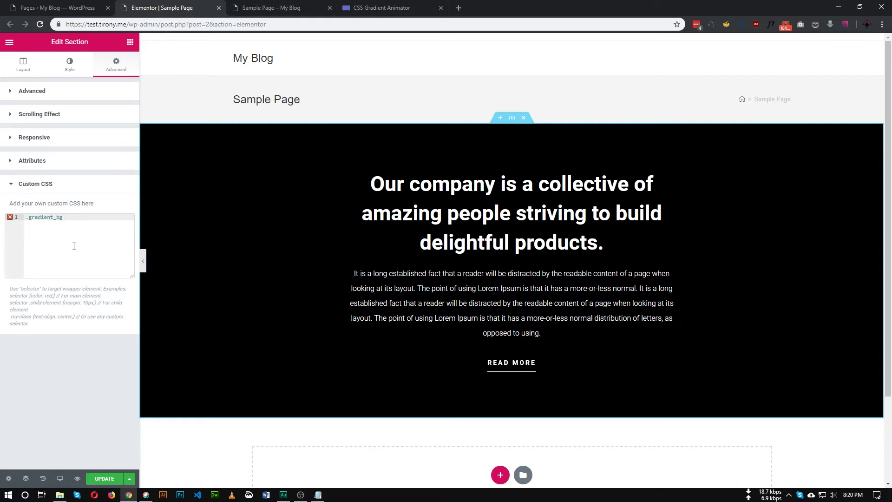
key("Return")
key("Return")
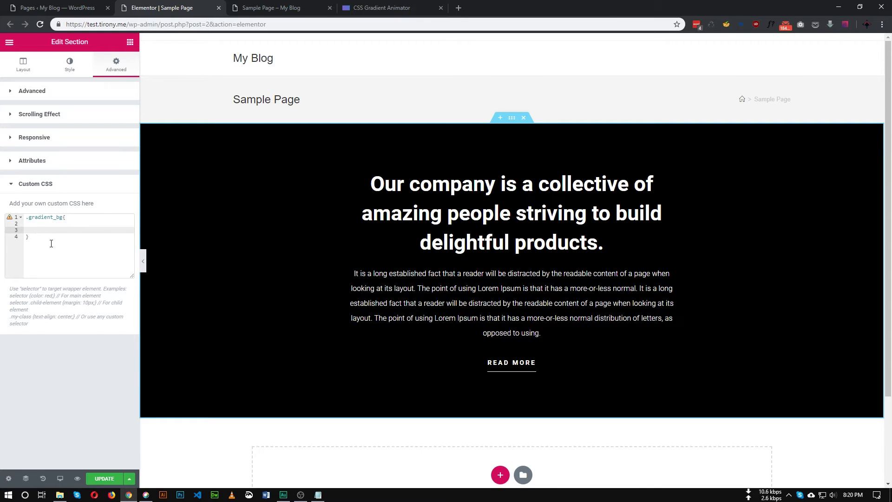
key("ctrl+v")
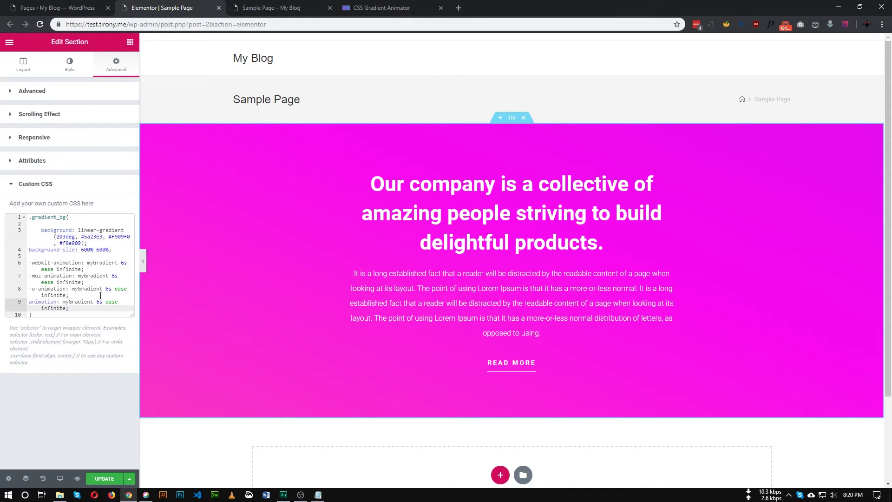
- Add blank lines after the .gradient_bg rule and copy the four myGradient keyframes blocks
left_click(385, 8)
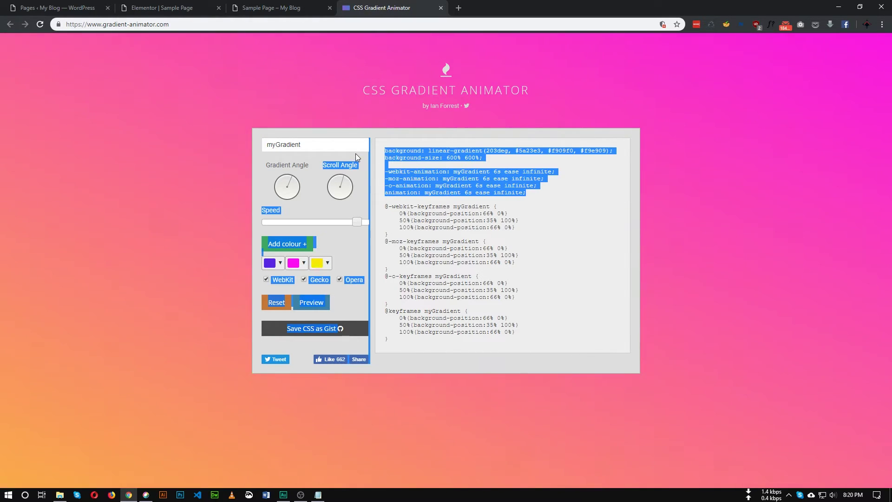
left_click(357, 158)
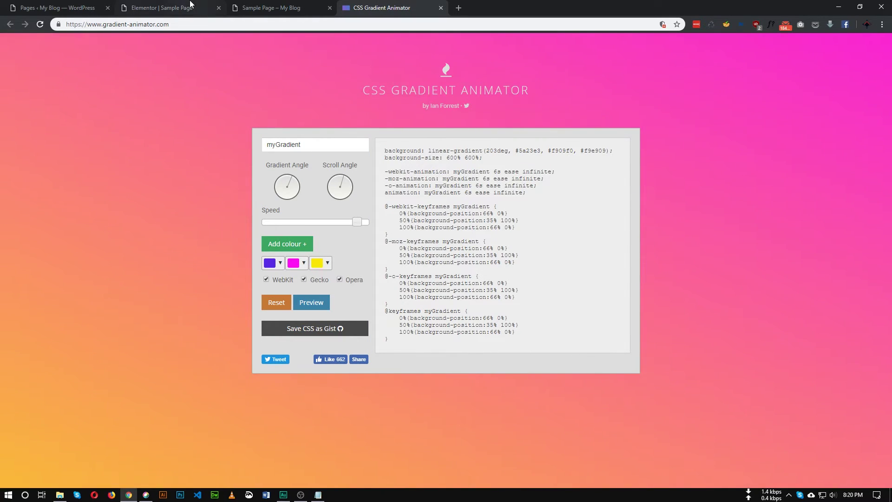
left_click(190, 5)
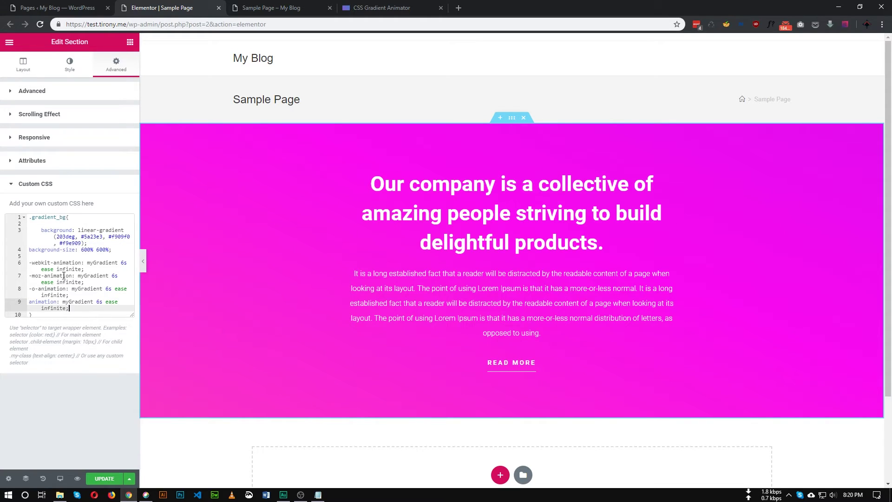
left_click(42, 316)
key("Return")
key("Return")
key("Return")
key("Return")
key("Return")
left_click(39, 315)
left_click(32, 327)
left_click(381, 8)
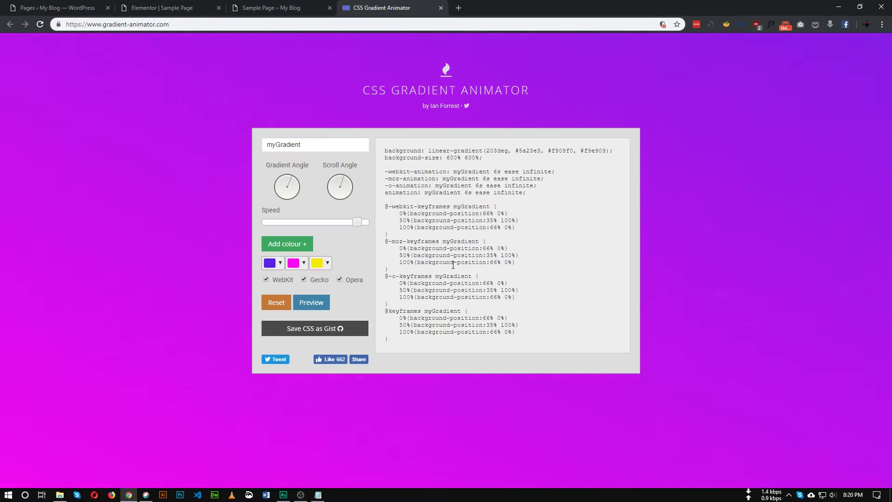
left_click_drag(386, 206, 389, 339)
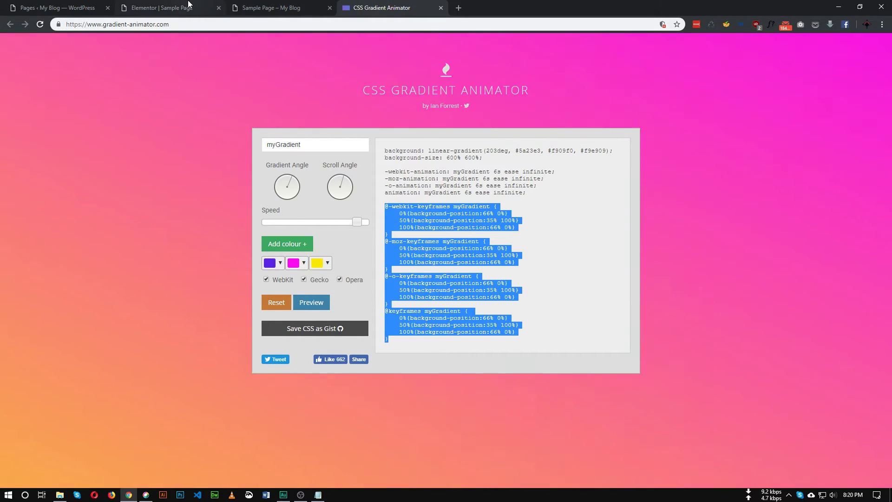
- Paste the myGradient keyframes below the rule and open the live page preview
left_click(188, 5)
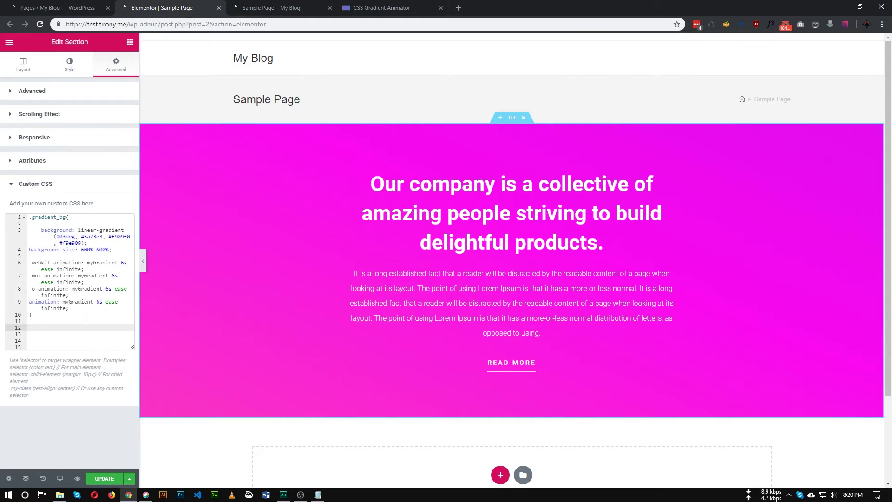
key("ctrl+v")
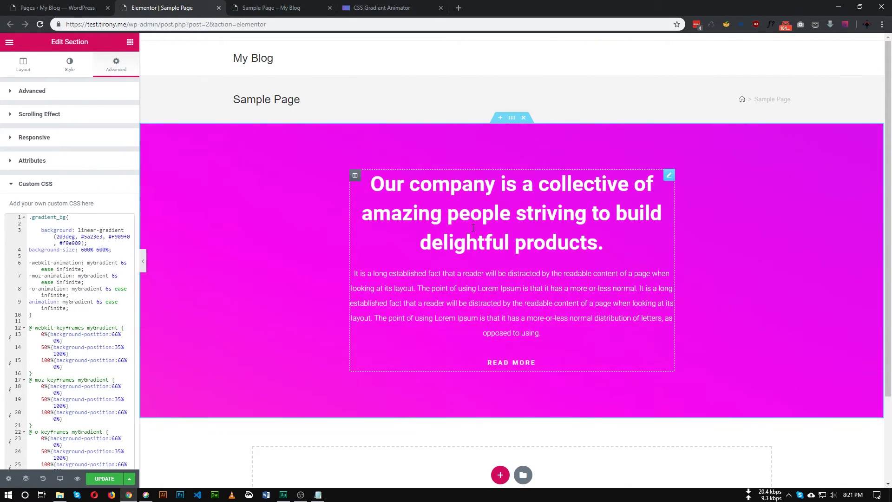
scroll(93, 326, "down", 1)
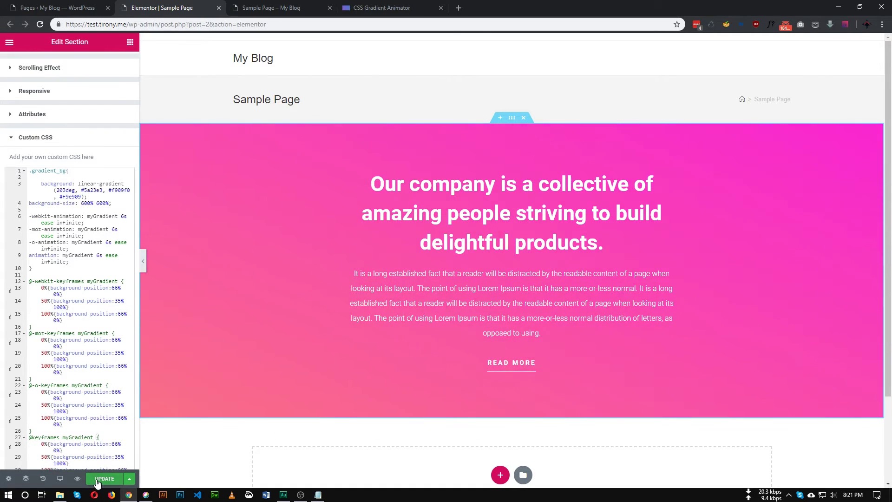
left_click(100, 480)
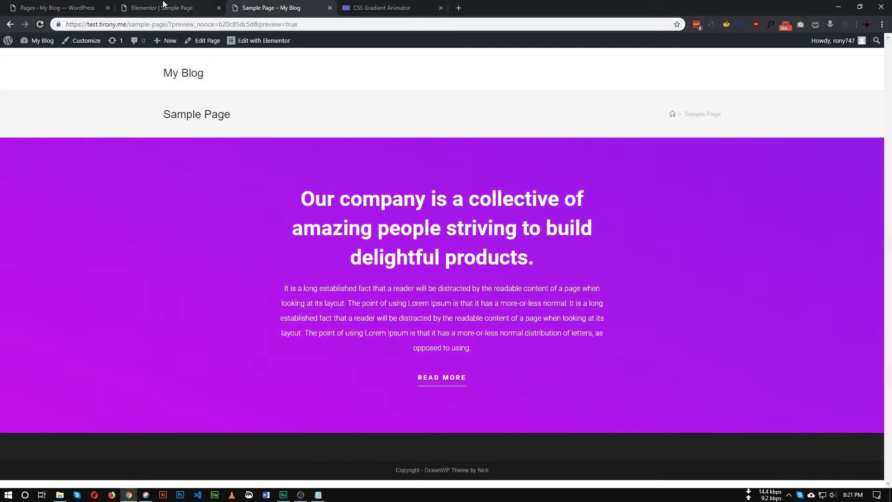
- Switch from the preview back to the Elementor | Sample Page editor tab
left_click(163, 6)
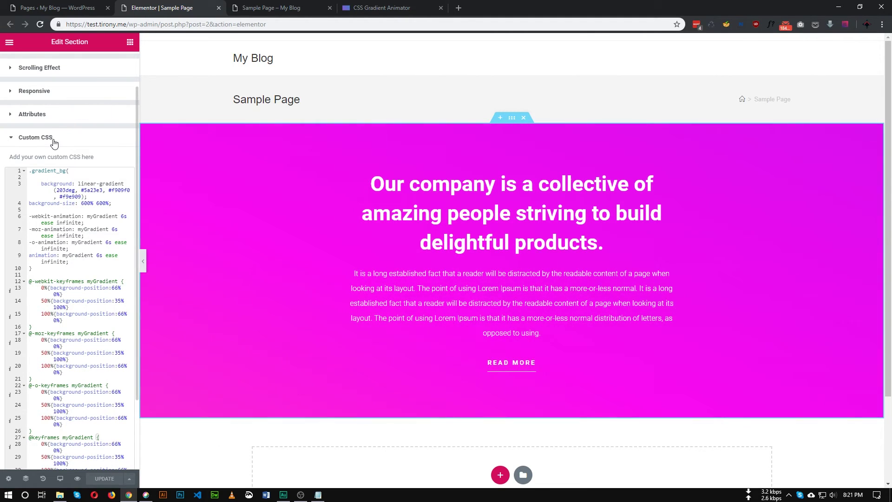
- Add a top Waves shape divider at height 52 to the gradient section, save, and view the Sample Page preview
left_click(52, 139)
left_click(70, 65)
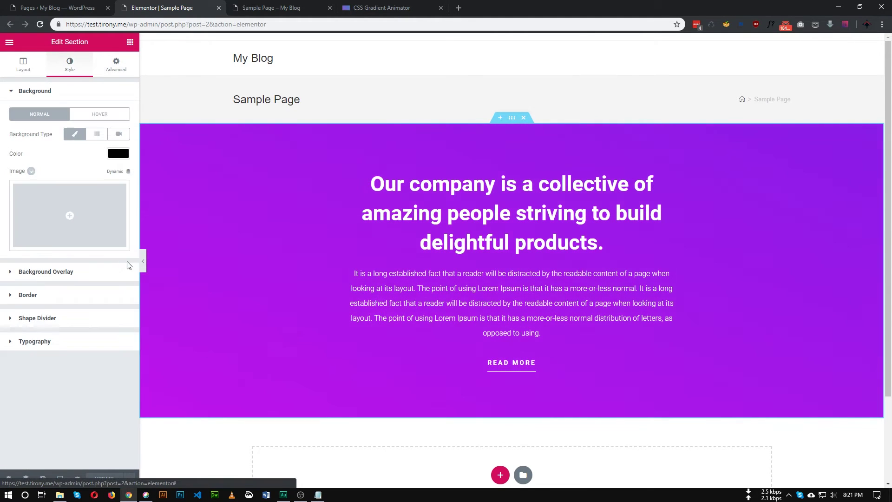
left_click(56, 320)
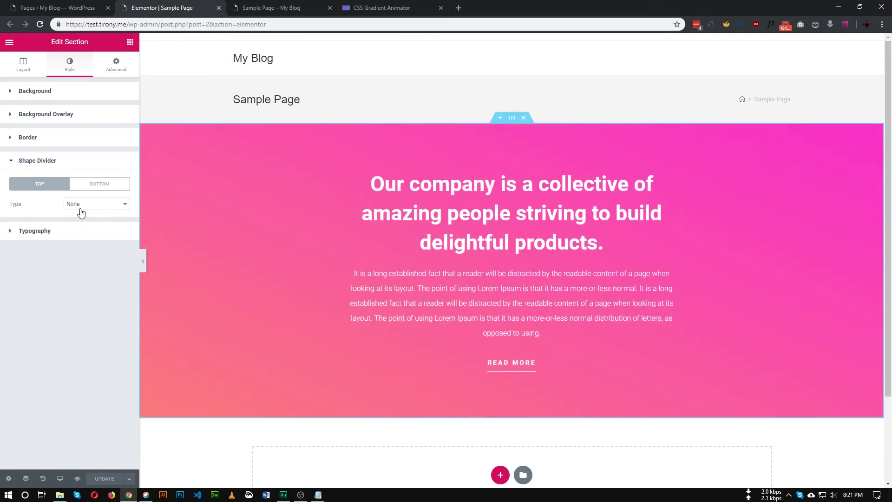
left_click(82, 206)
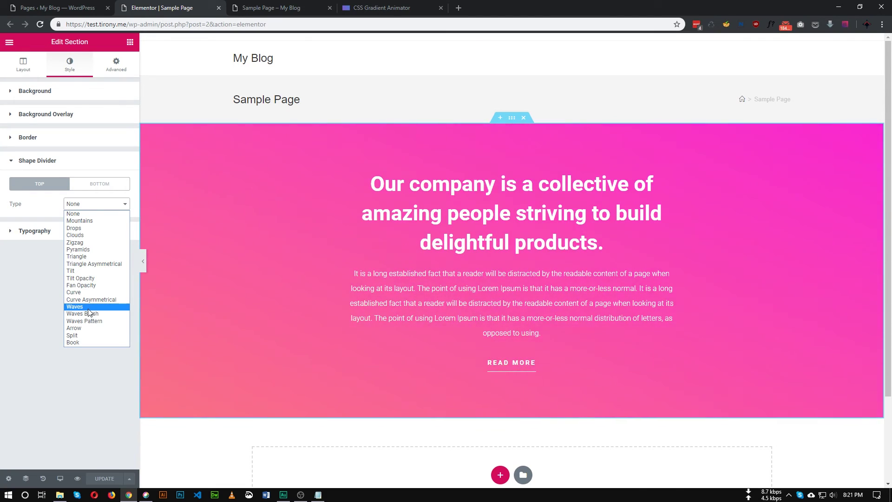
left_click(88, 307)
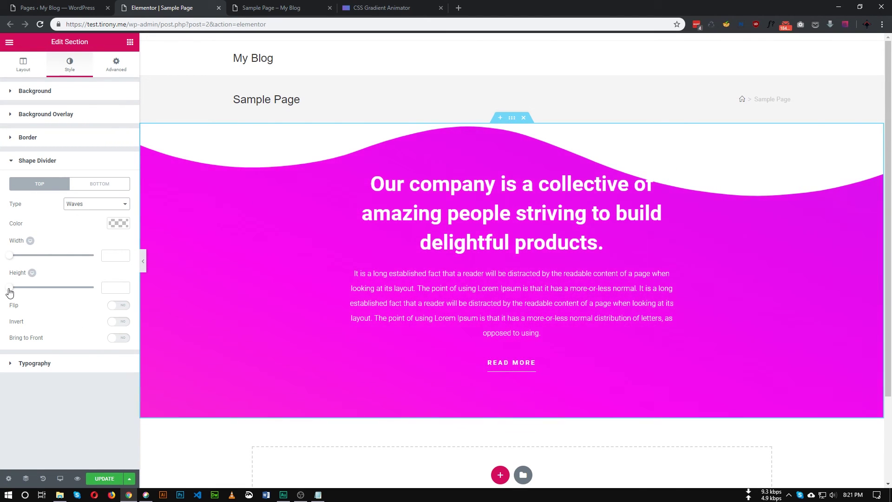
left_click_drag(11, 287, 20, 292)
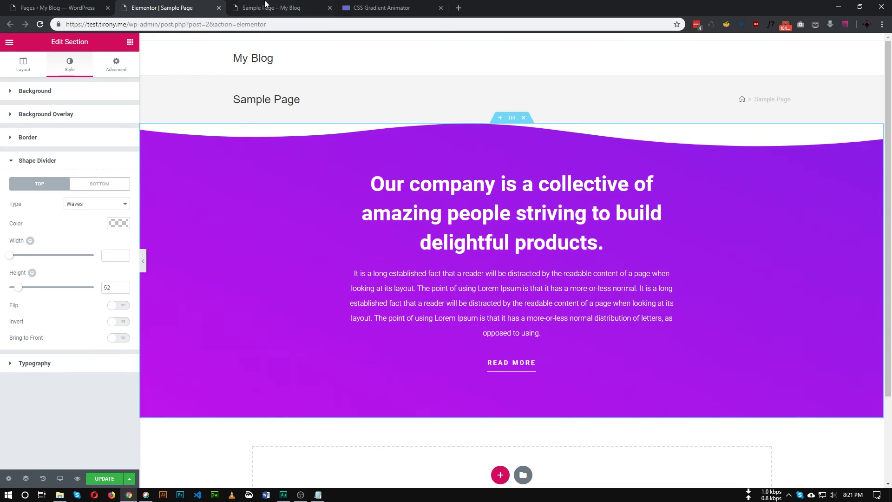
key("ctrl+s")
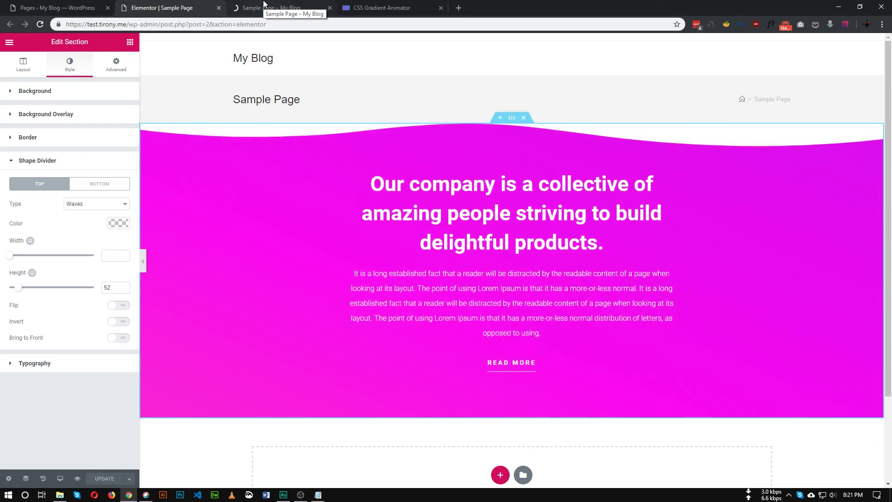
left_click(263, 4)
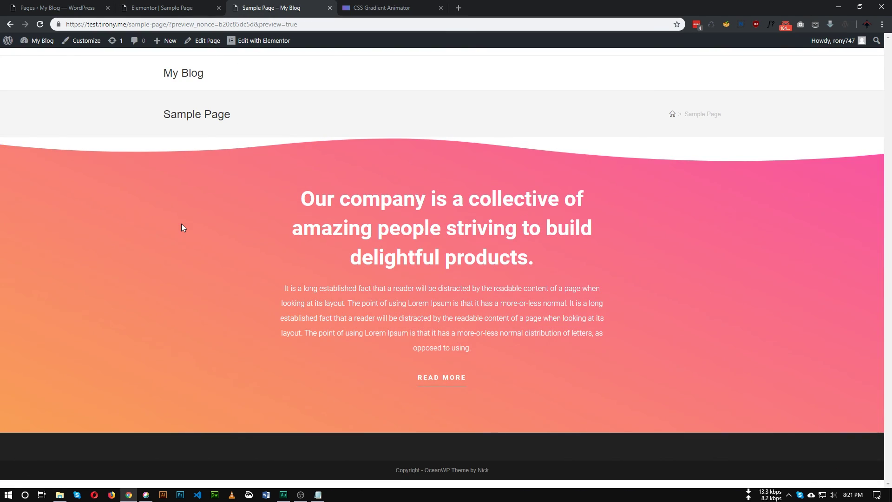